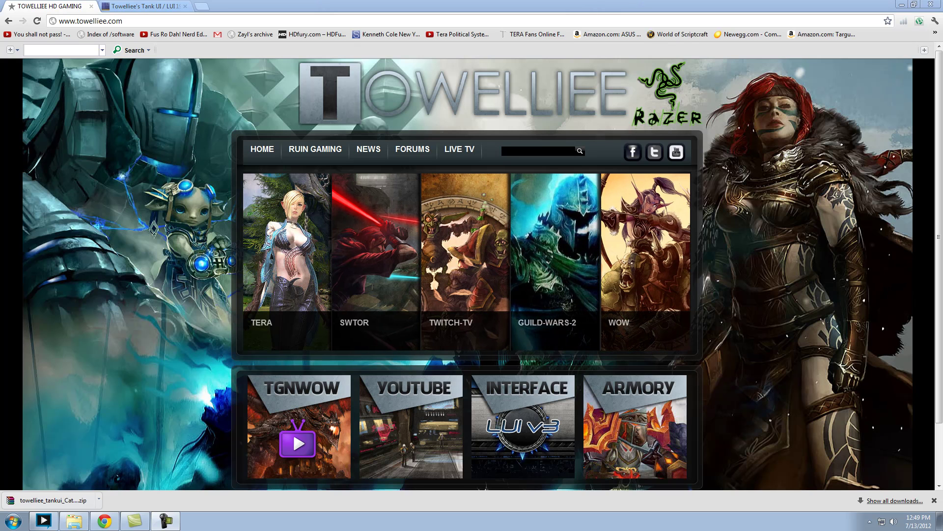
- Close the extra addon tab and open Towelliee's Tank UI page from the towelliee.com INTERFACE tile
left_click(185, 6)
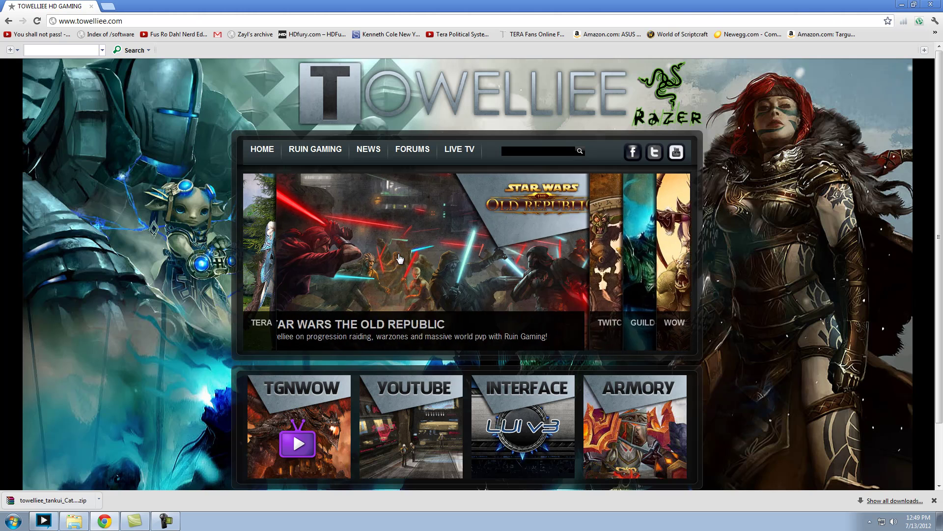
scroll(158, 291, "down", 1)
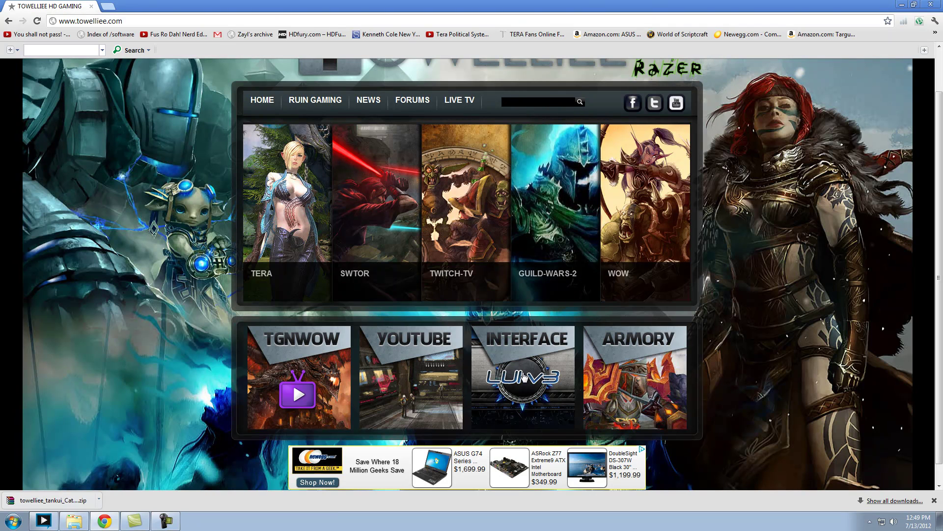
left_click(523, 376)
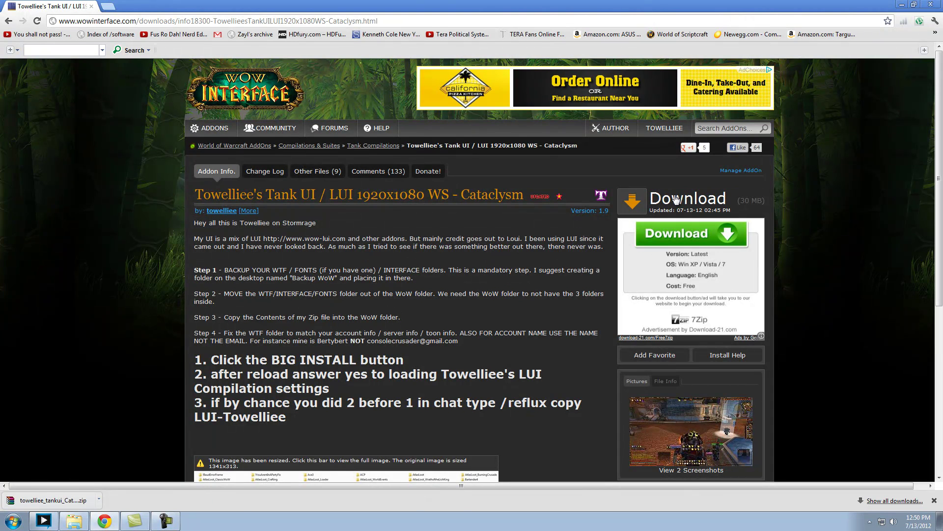
- Open the World of Warcraft game folder in Explorer and position its window beside the addon page
left_click(74, 521)
left_click_drag(188, 33, 181, 37)
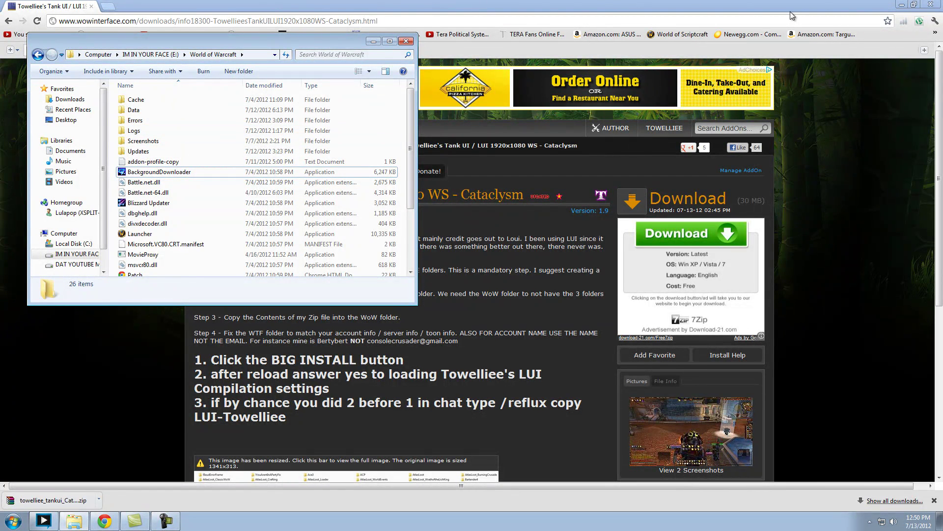
- Check the adcock desktop backup holding Fonts, Interface and WTF, then open the downloaded tank UI zip
left_click(902, 5)
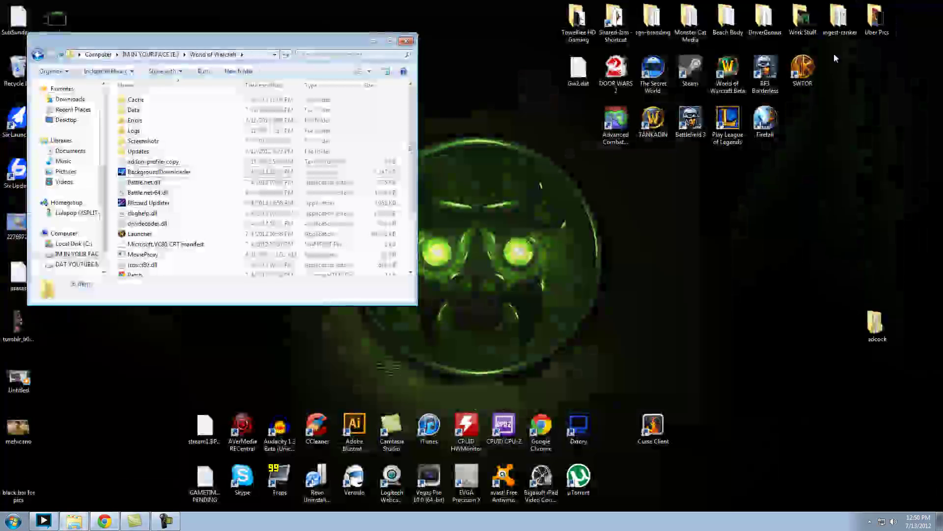
double_click(878, 332)
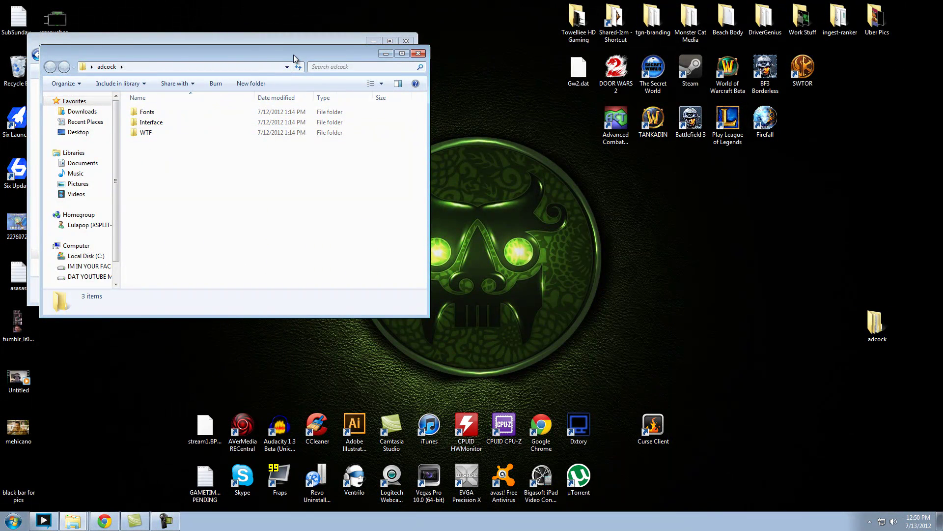
left_click_drag(293, 55, 676, 43)
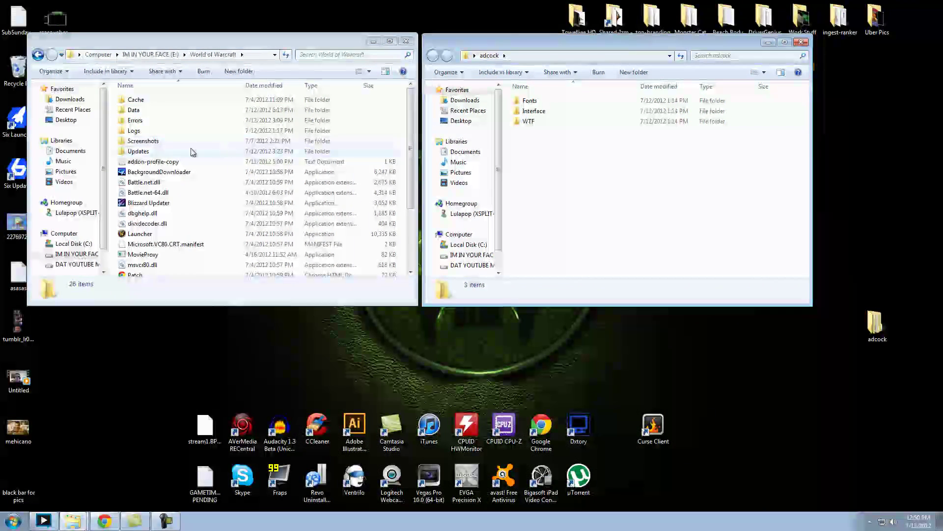
left_click(802, 41)
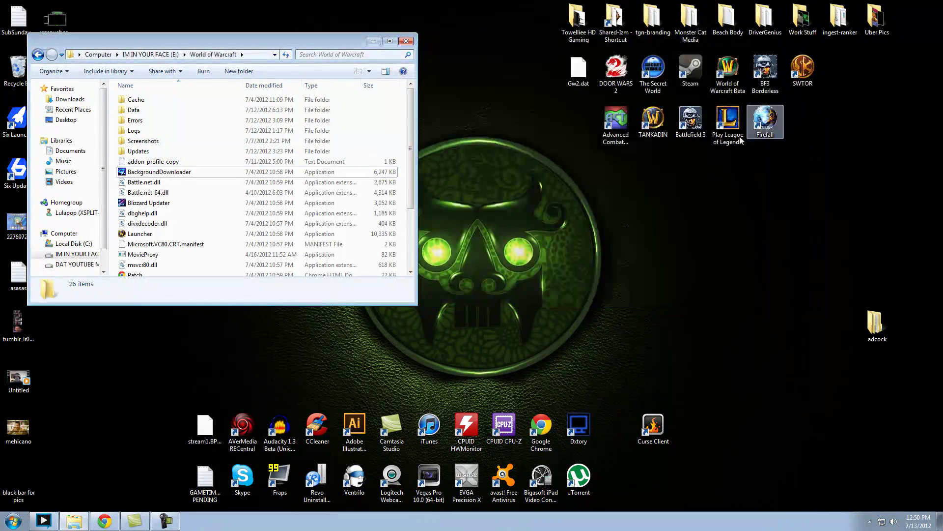
left_click(104, 520)
left_click(42, 500)
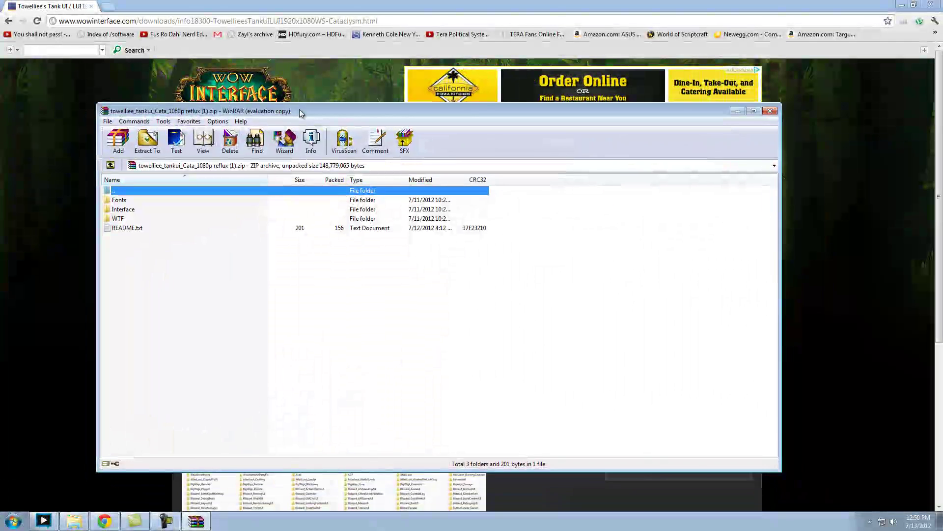
- Copy Fonts, Interface, WTF and README.txt from the tank UI archive into the World of Warcraft folder
left_click_drag(300, 112, 327, 119)
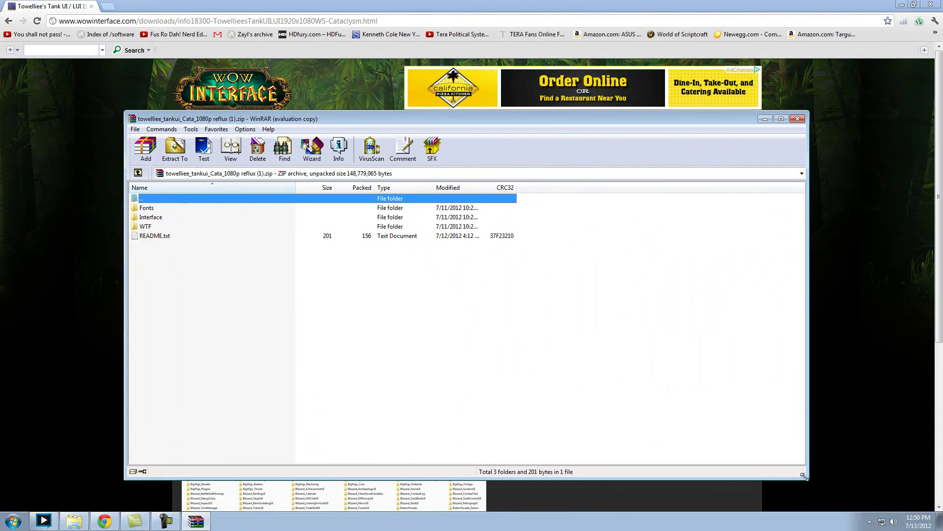
left_click_drag(799, 473, 572, 340)
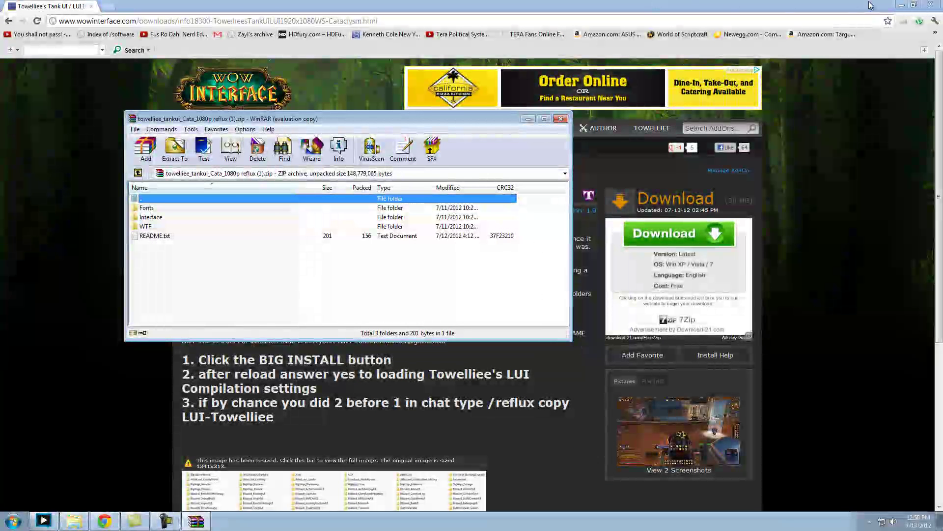
left_click(563, 18)
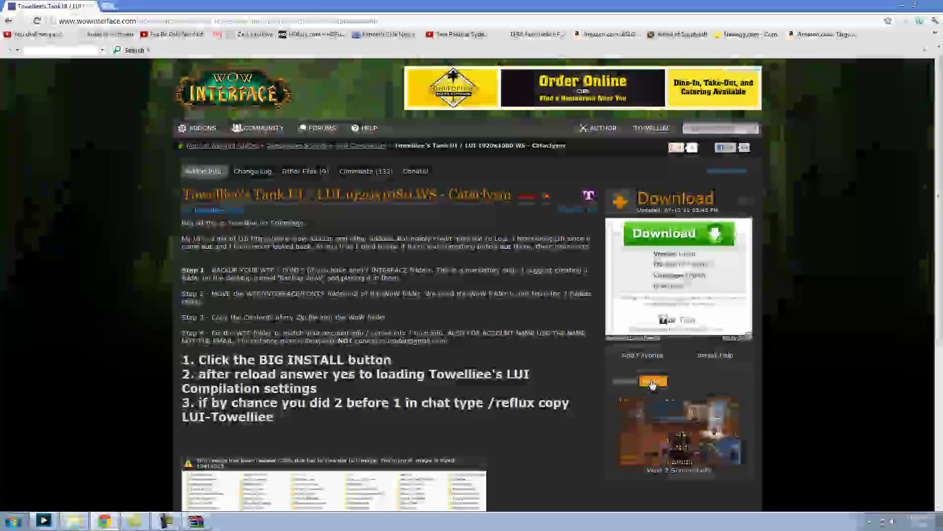
left_click(653, 381)
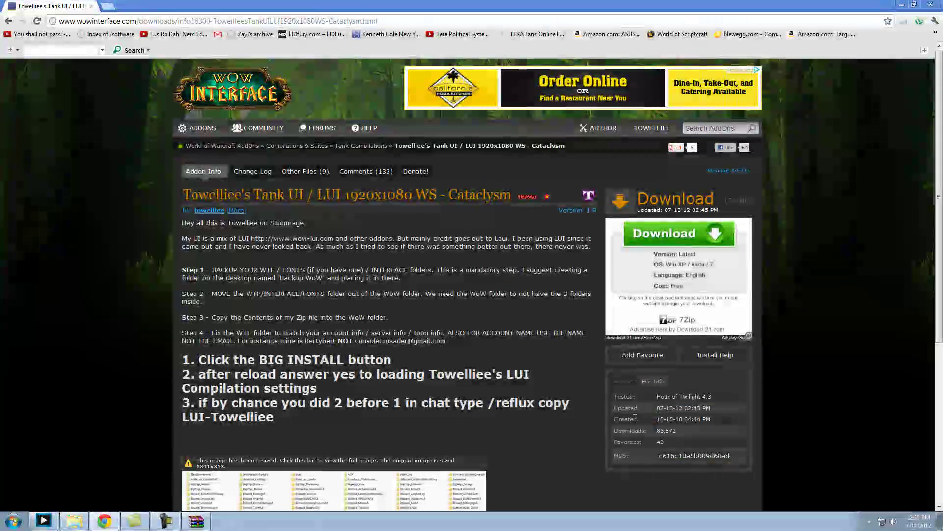
left_click(902, 4)
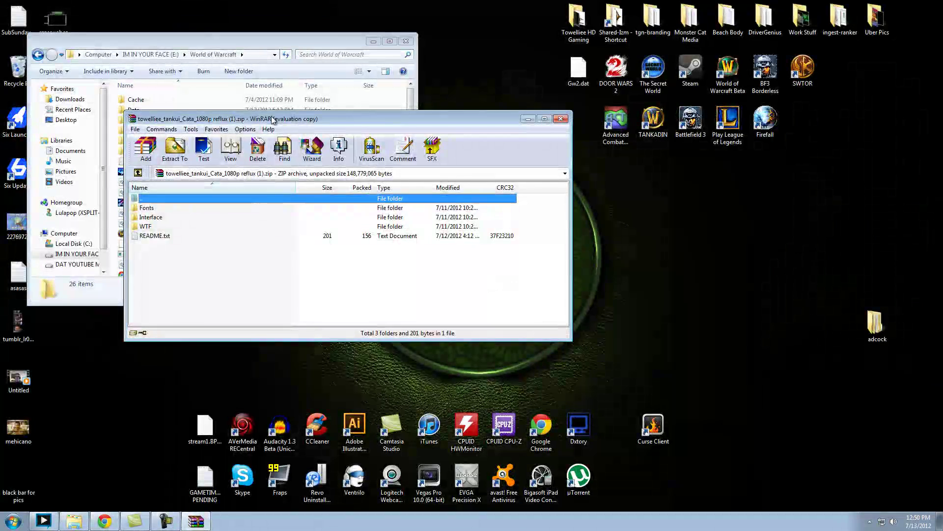
left_click_drag(308, 114, 607, 58)
left_click_drag(484, 203, 399, 244)
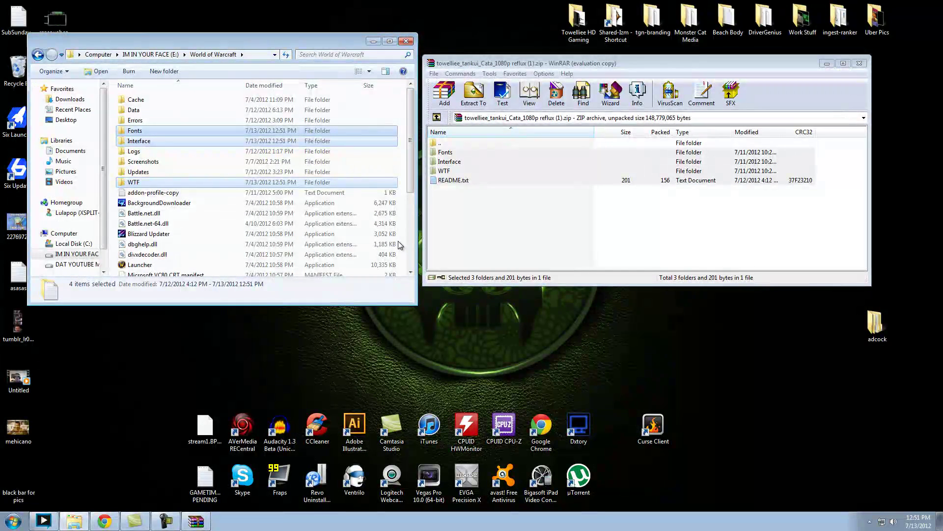
left_click(859, 64)
- In WTF\Account, rename the ACCOUNTNAMEHERE_NOTEMAIL folder to the account's name
left_click_drag(257, 48, 374, 57)
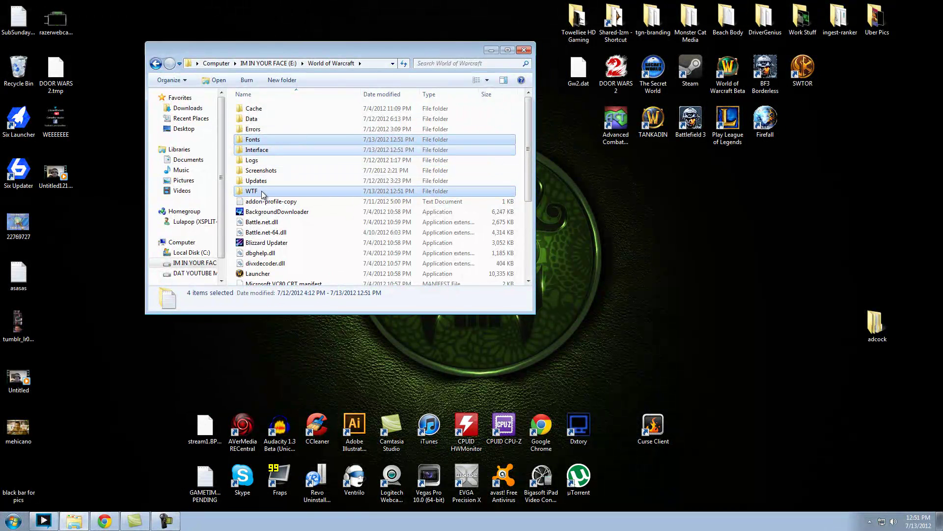
key("Up")
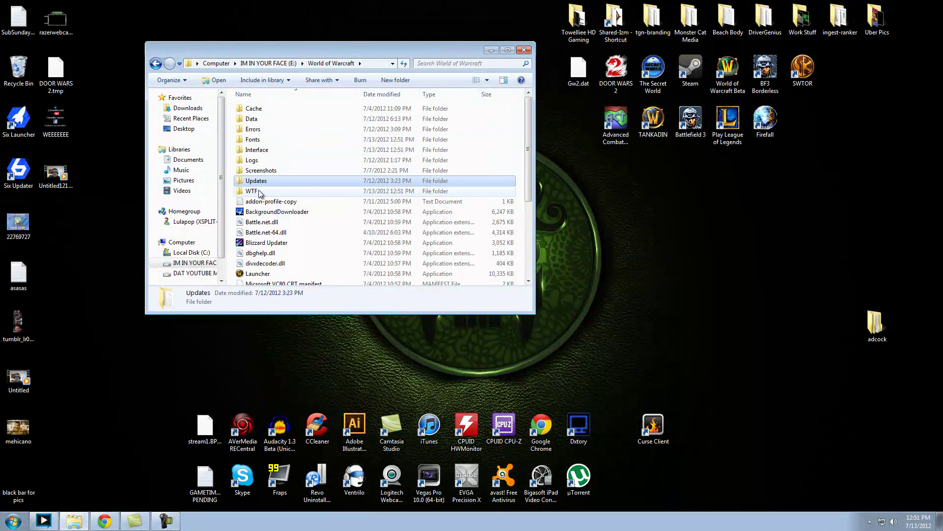
double_click(259, 192)
double_click(257, 109)
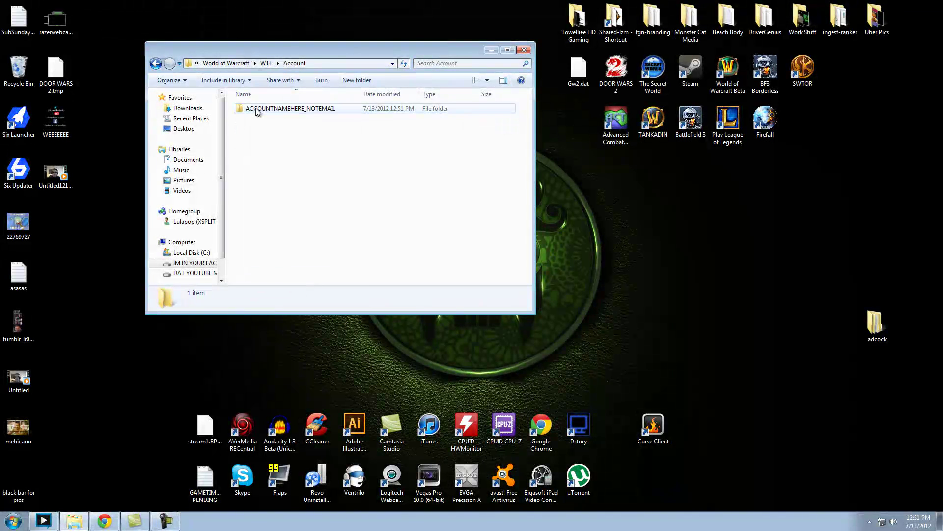
left_click(255, 109)
right_click(256, 108)
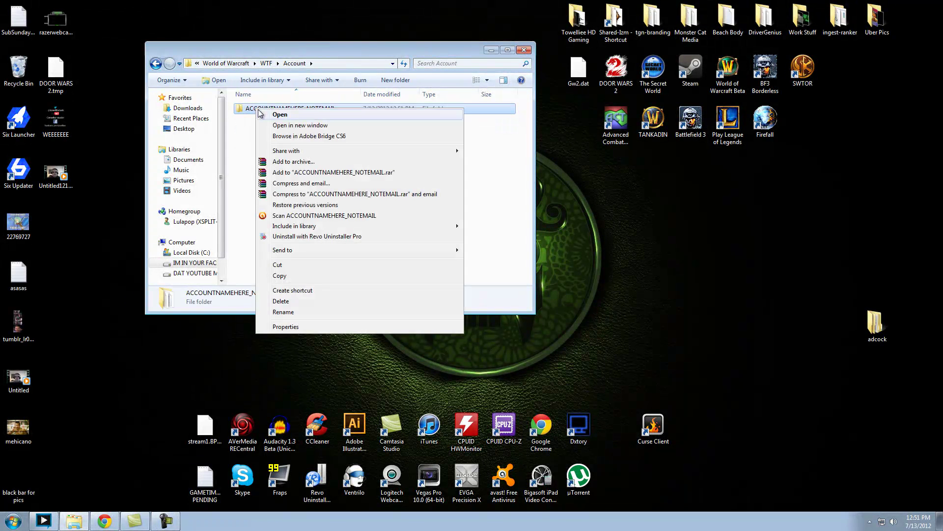
left_click(279, 313)
type("Bertybert")
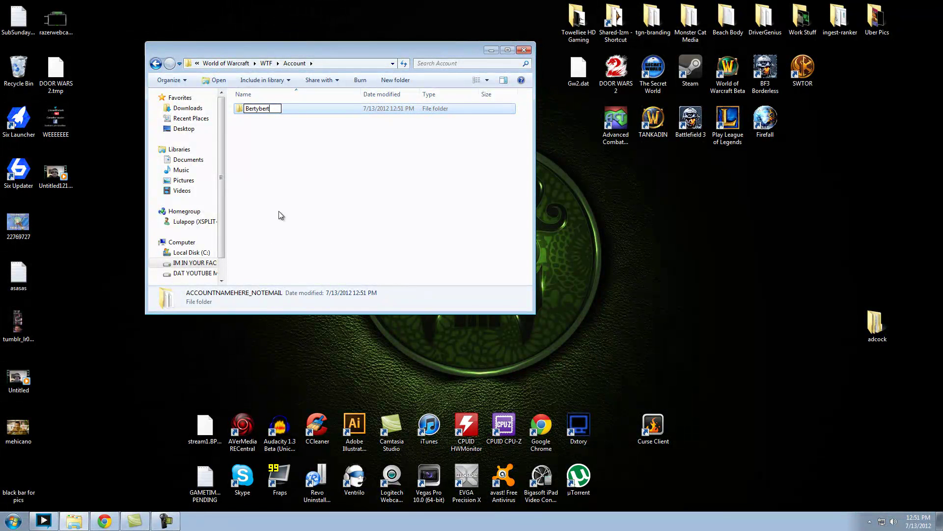
left_click(278, 211)
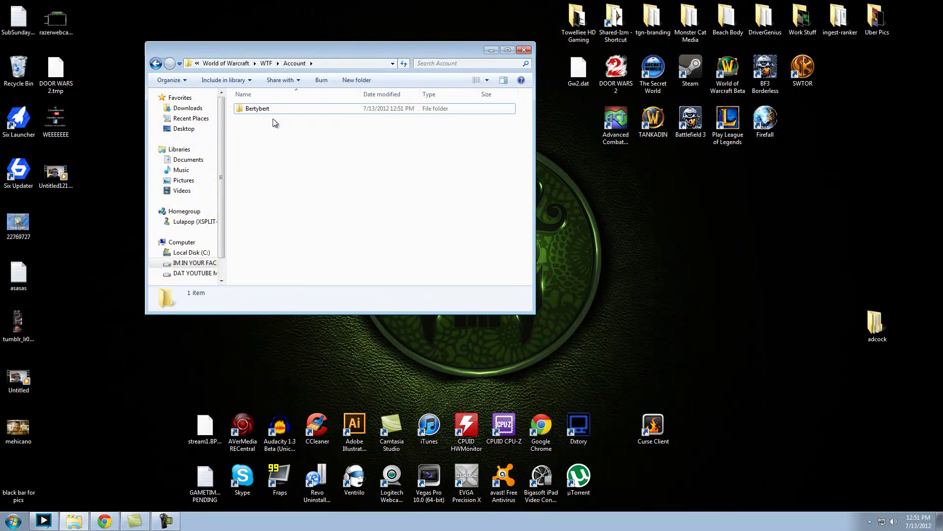
- Rename the SERVER NAME HERE folder inside the account folder to Stormrage
double_click(274, 112)
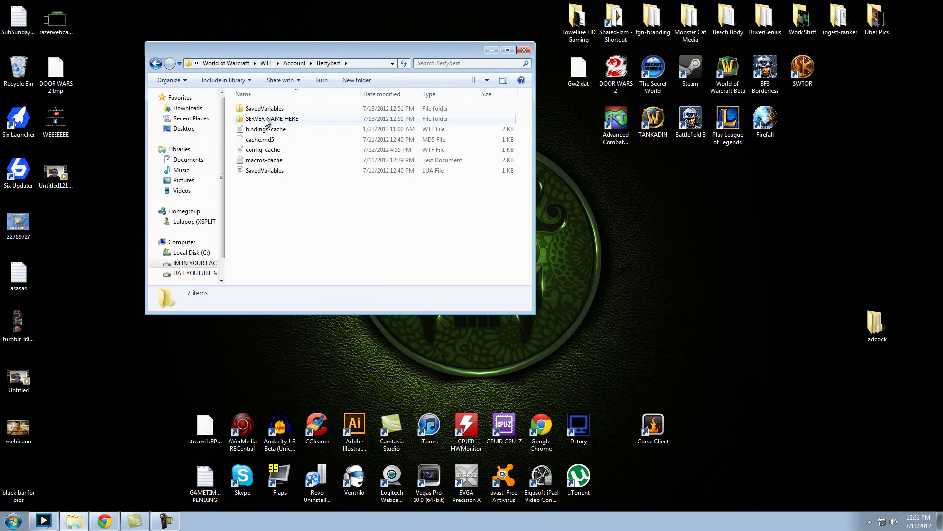
double_click(265, 120)
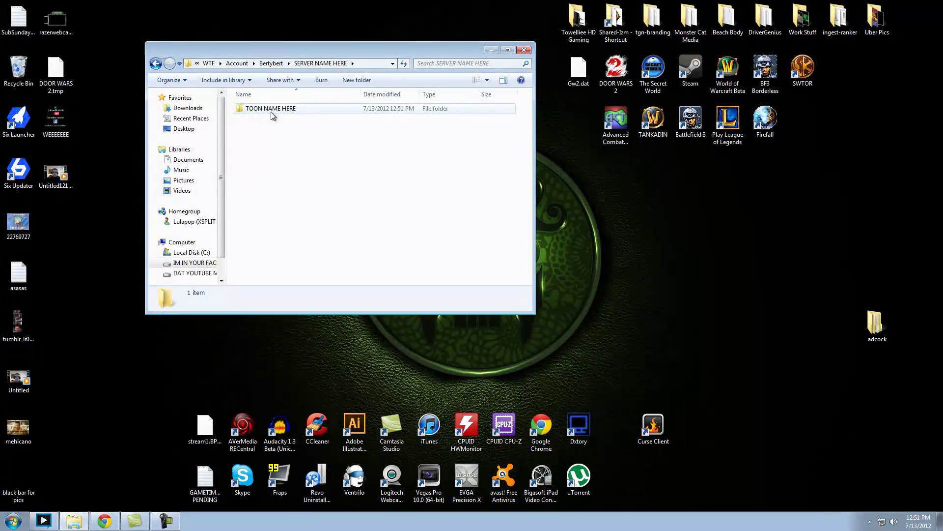
key("BackSpace")
right_click(257, 120)
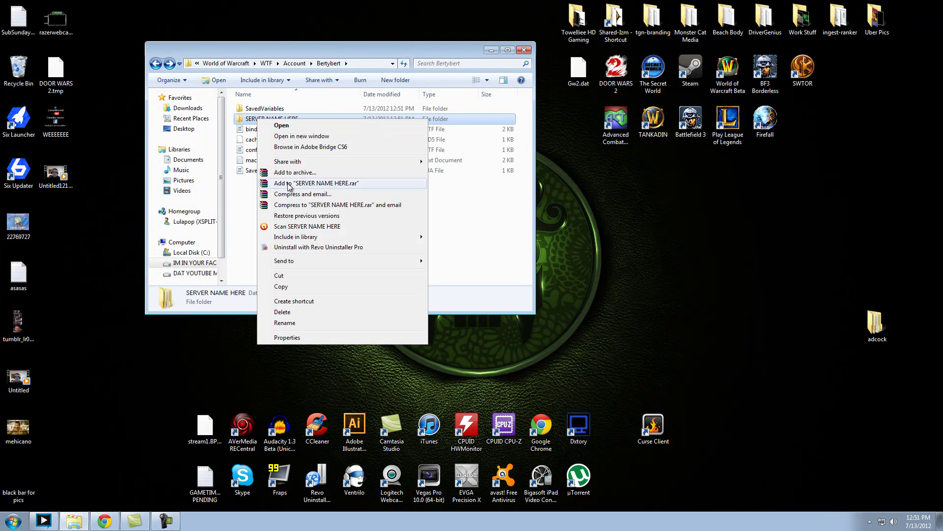
left_click(280, 322)
type("Sto")
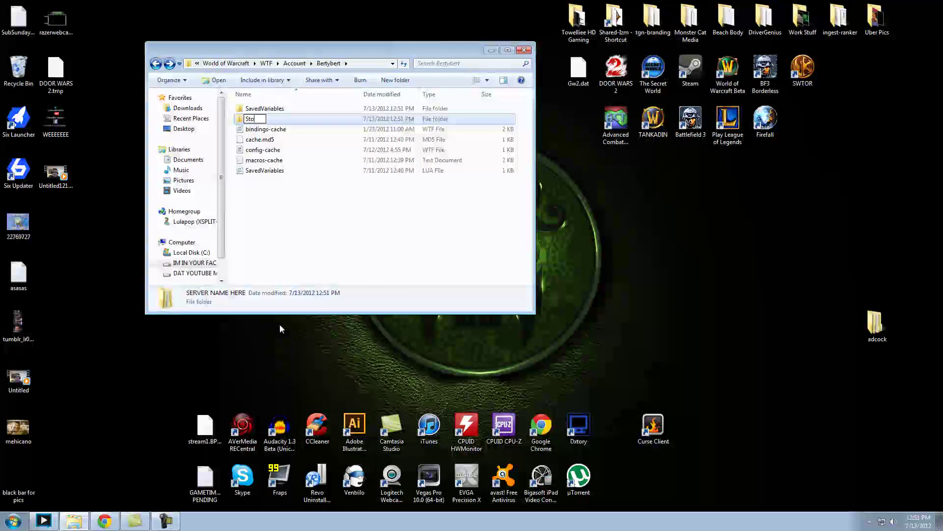
type("rmrage")
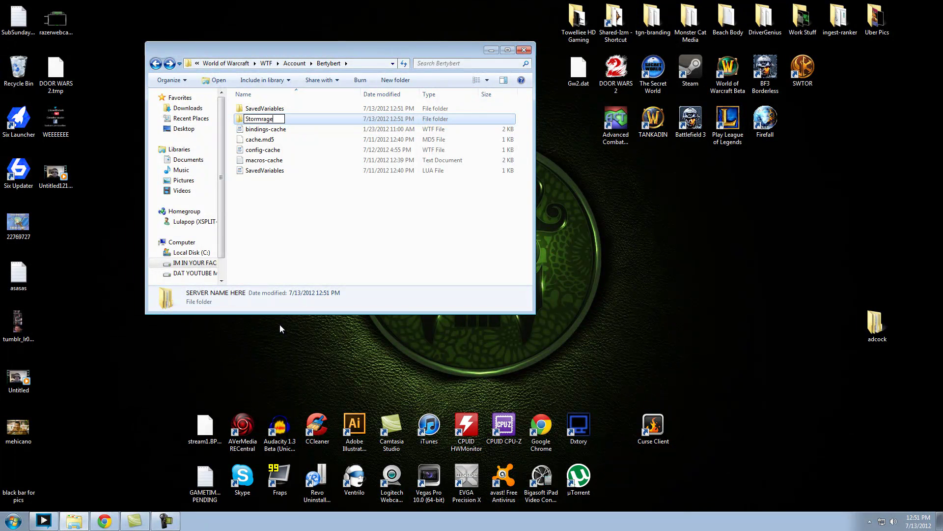
key("Return")
key("Return")
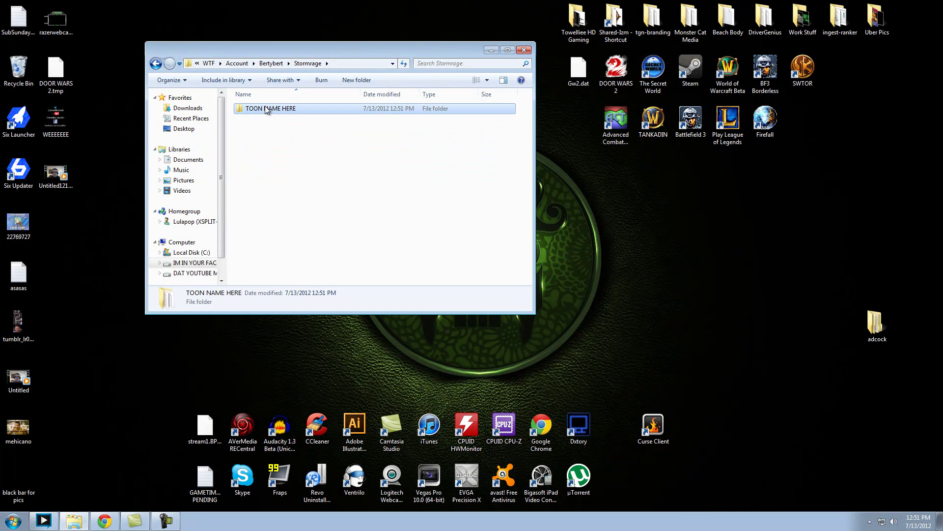
- Rename the TOON NAME HERE folder inside Stormrage to the character's name
right_click(266, 107)
left_click(295, 310)
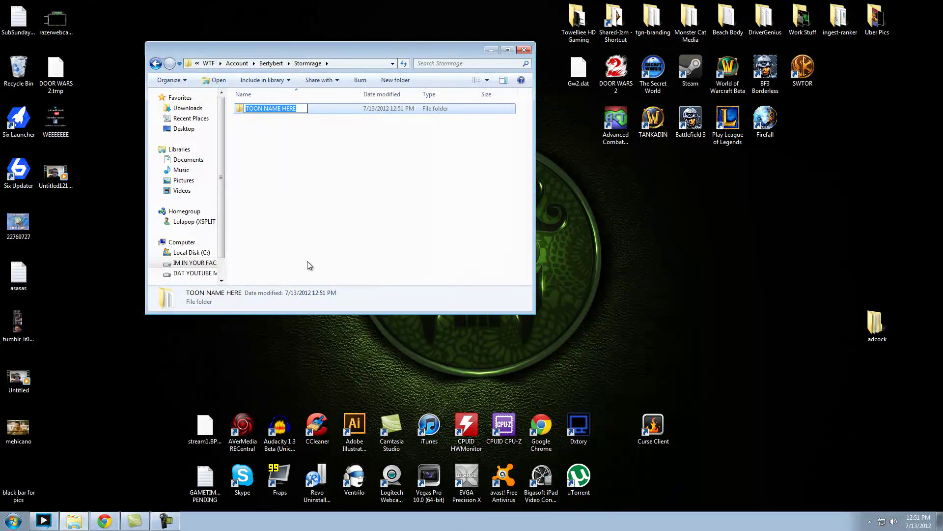
type("Towelliee")
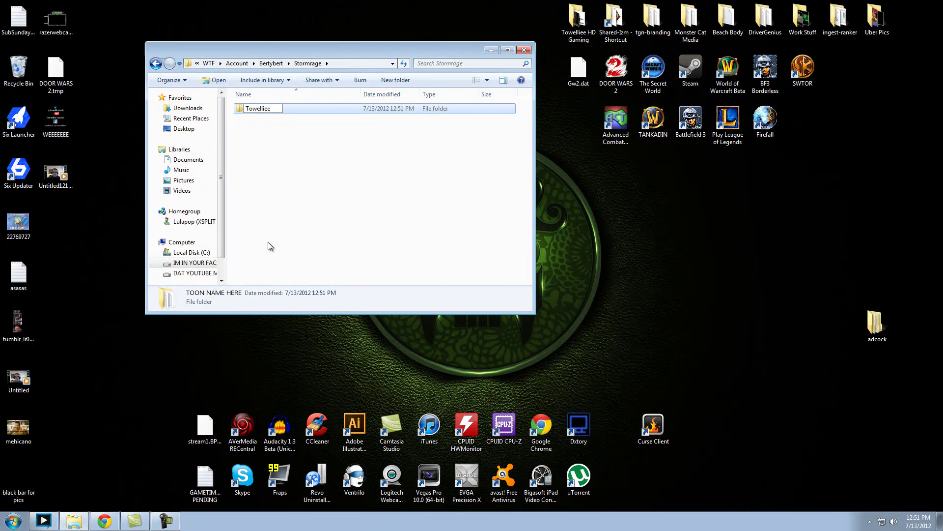
key("Return")
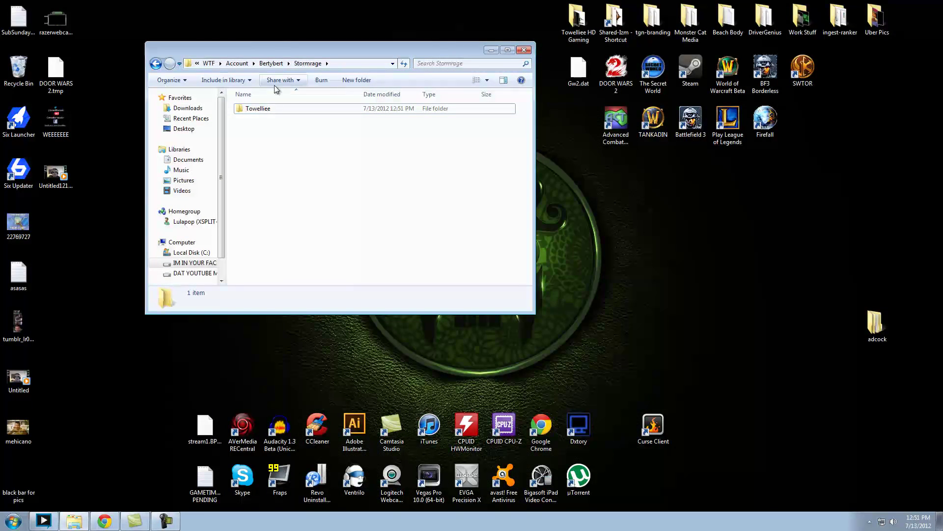
- Close Explorer, launch World of Warcraft, log in with the account credentials and accept the game account
left_click(529, 51)
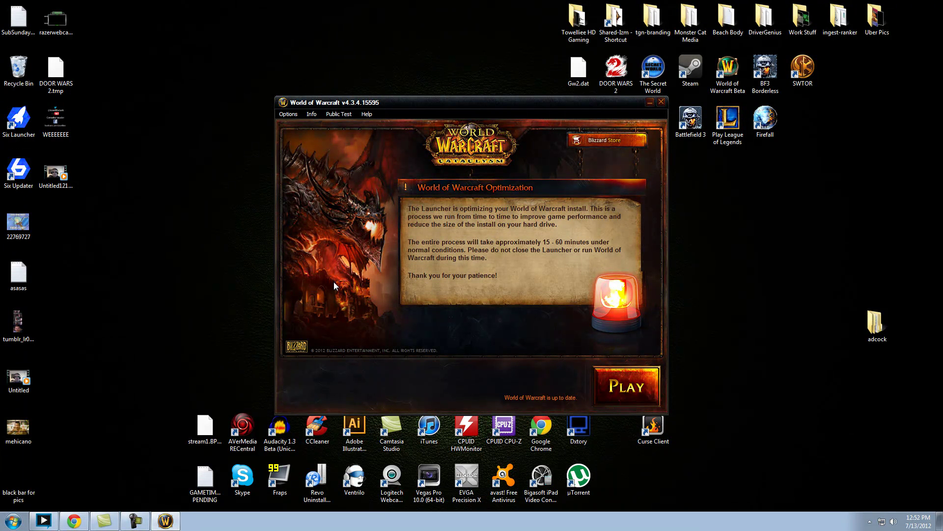
left_click(614, 390)
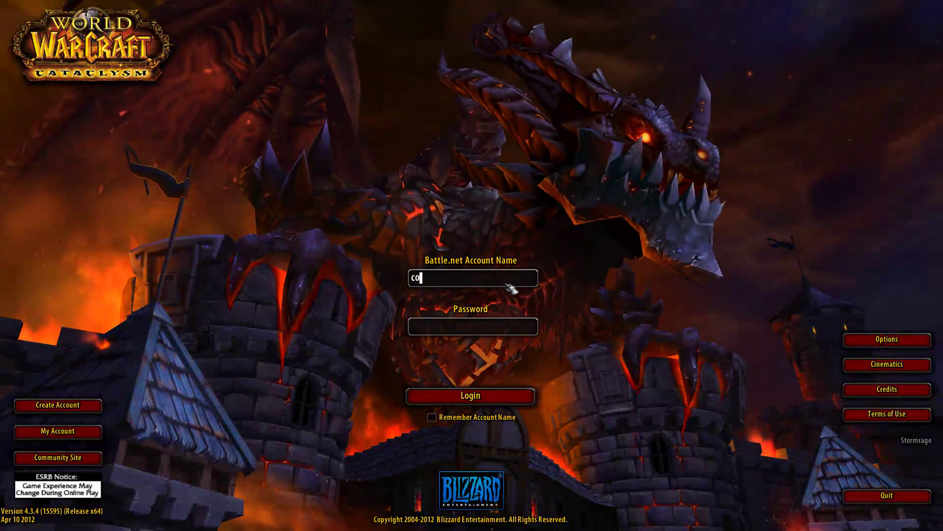
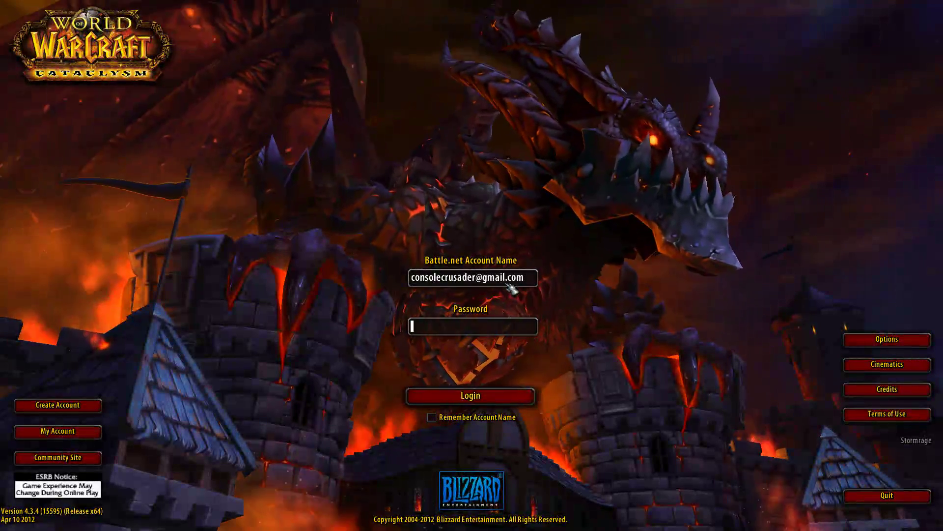
type("***************")
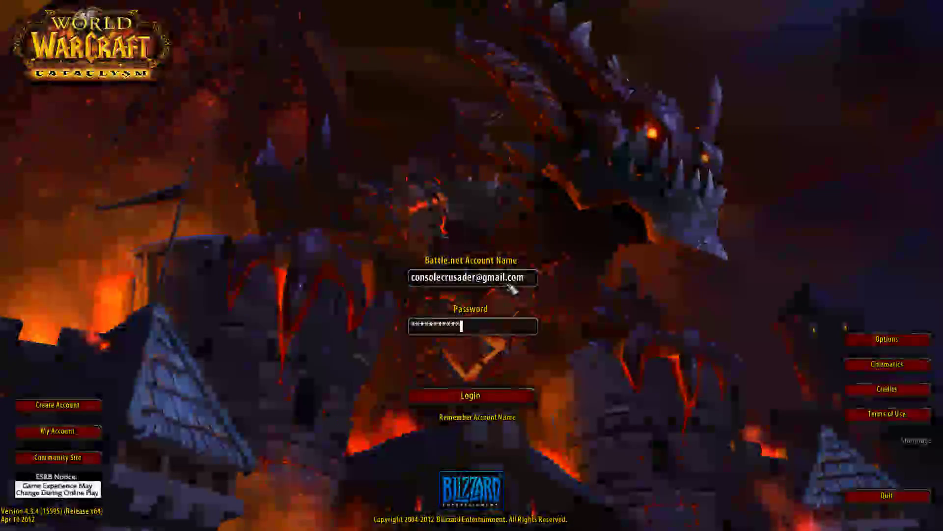
left_click(441, 398)
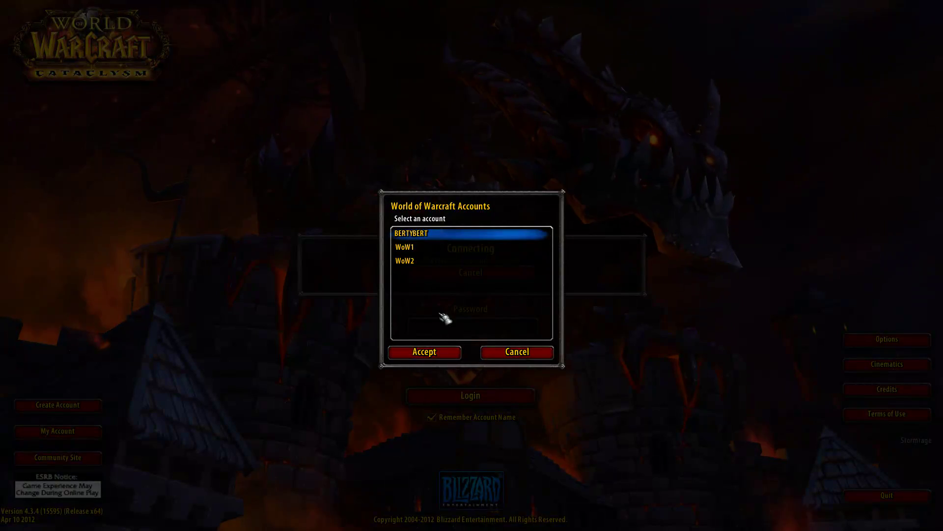
left_click(426, 352)
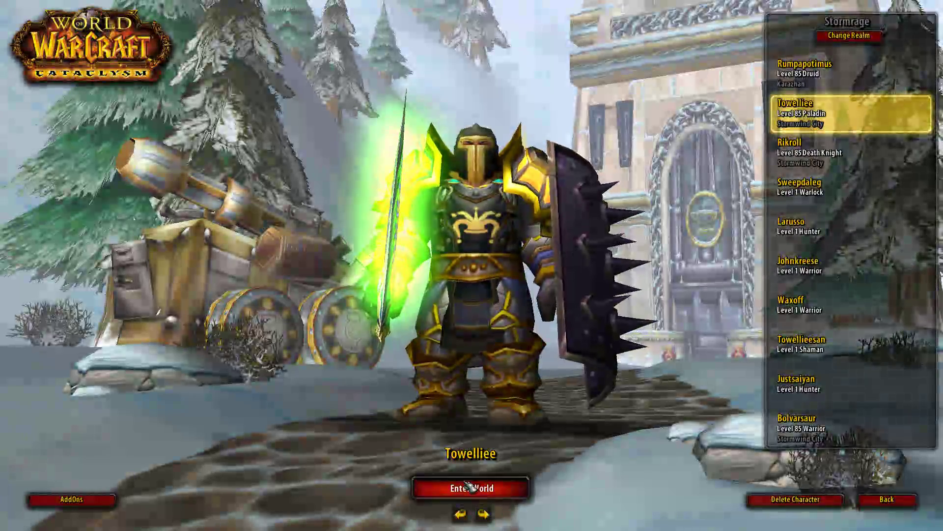
- Enter the world with the character and install LUI v3 at its setup prompt
left_click(470, 487)
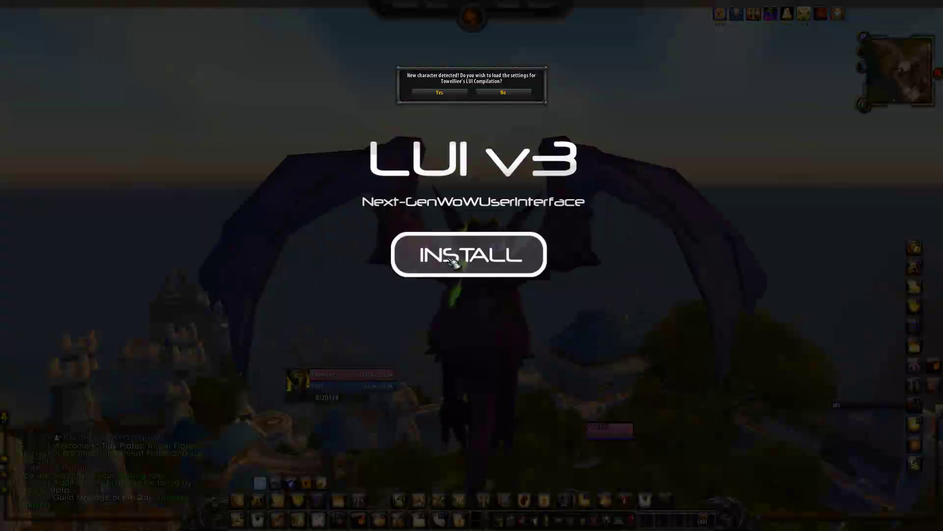
left_click(452, 263)
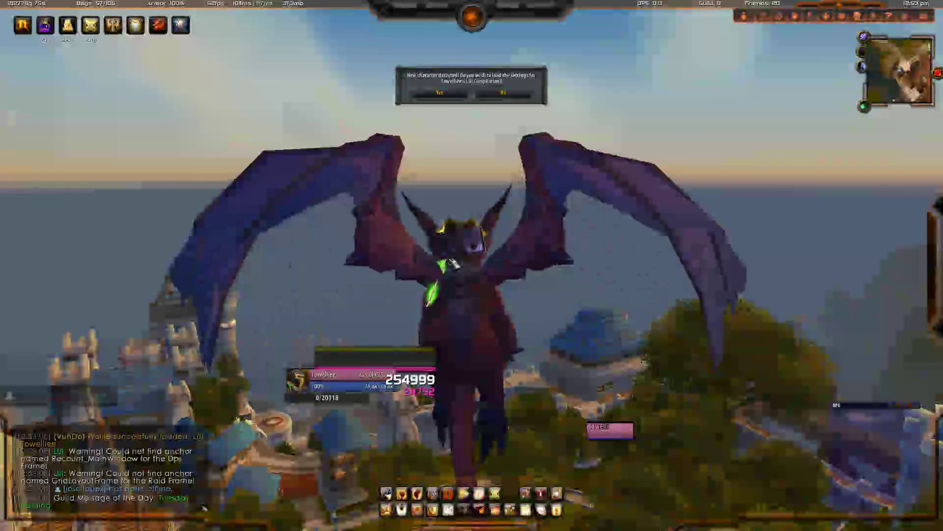